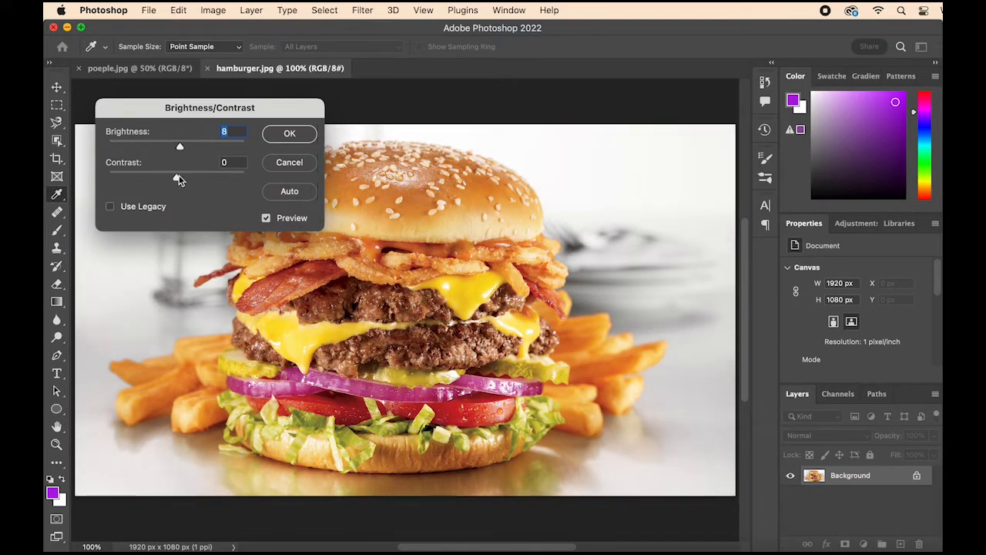
Apply the pending brightness and contrast adjustment to the hamburger image, plus the automatic tone, contrast and color corrections.
click(289, 133)
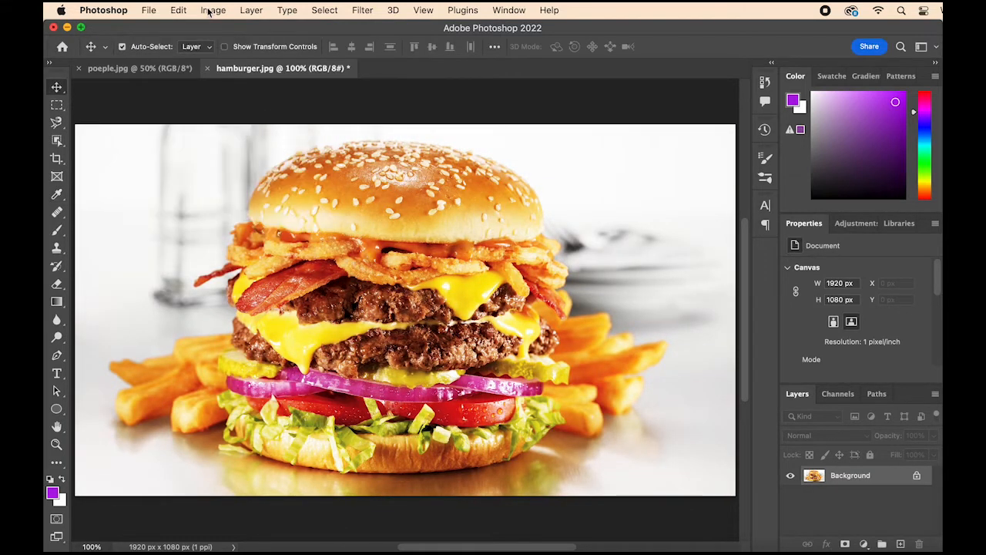
click(212, 10)
click(228, 68)
click(225, 10)
click(248, 81)
click(214, 12)
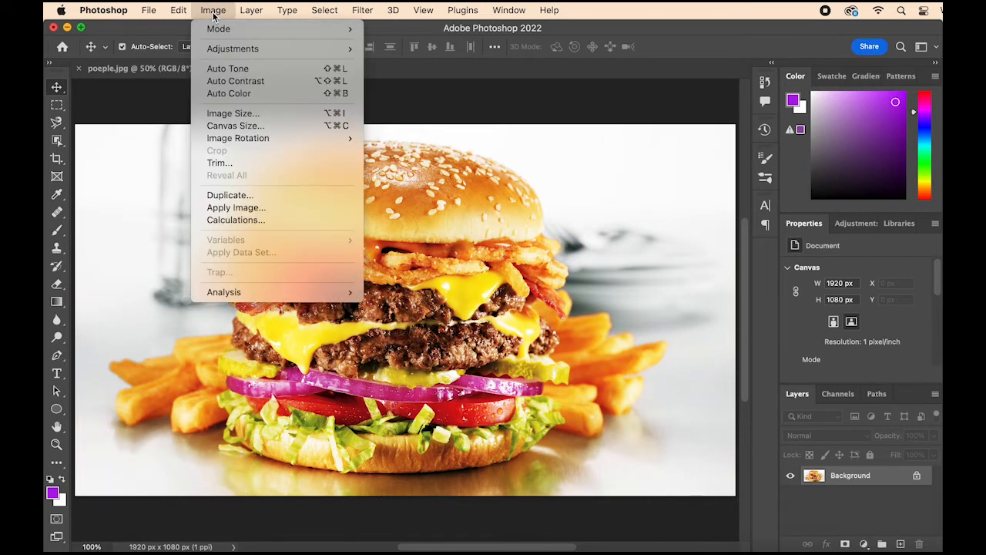
click(247, 95)
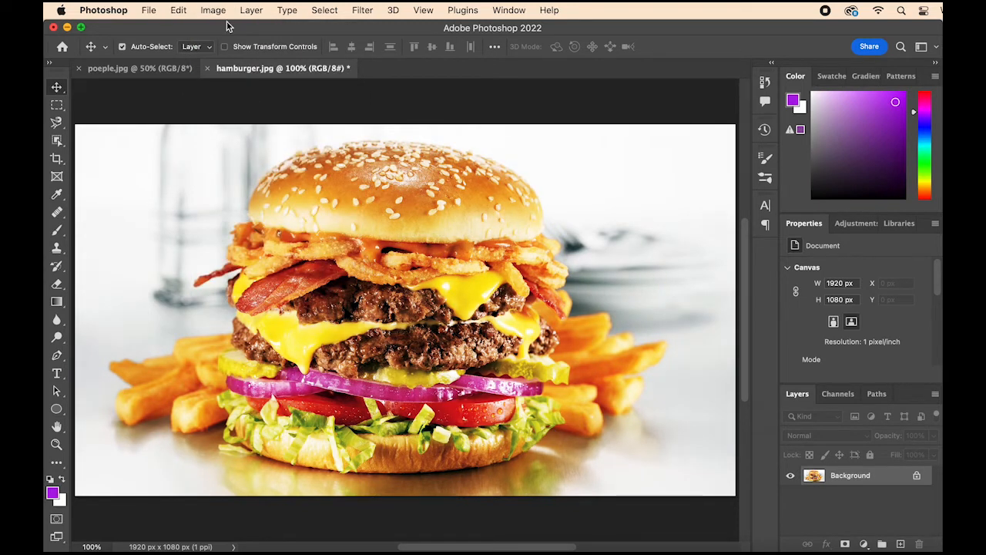
Start a Magnetic Lasso outline along the edge of the top bun and remove the misplaced anchor points.
click(56, 124)
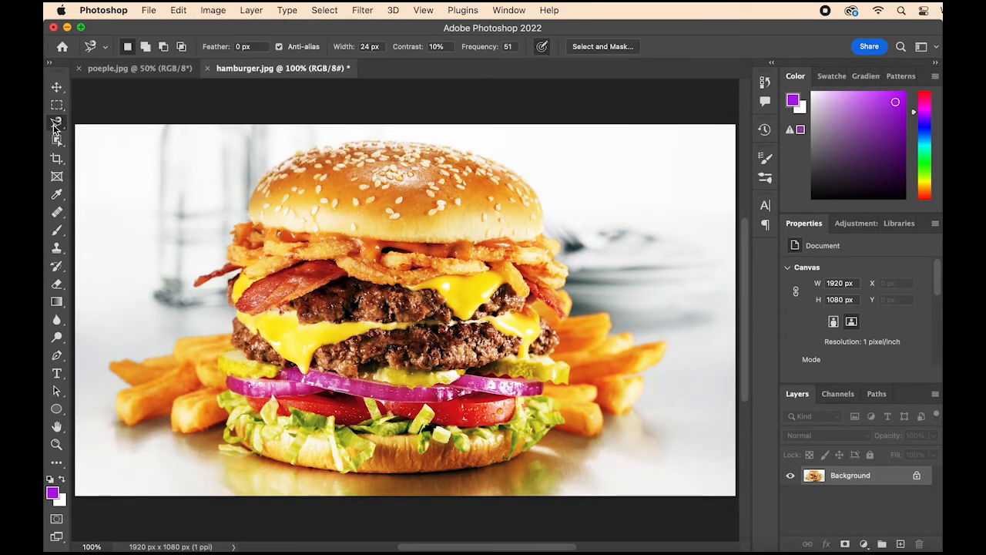
click(247, 211)
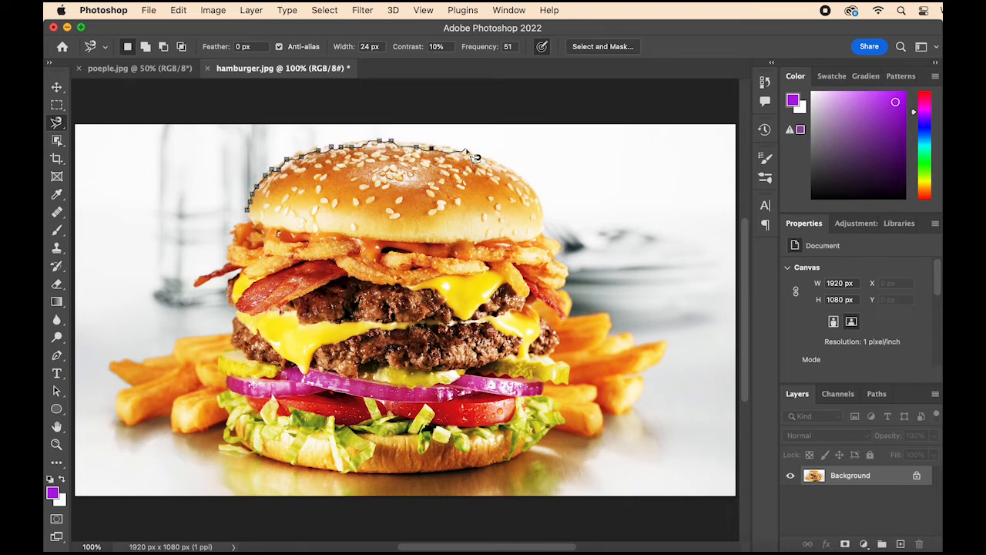
key(BackSpace)
key(BackSpace)
key(BackSpace)
key(BackSpace)
key(BackSpace)
key(BackSpace)
key(BackSpace)
key(BackSpace)
key(BackSpace)
key(BackSpace)
key(BackSpace)
key(BackSpace)
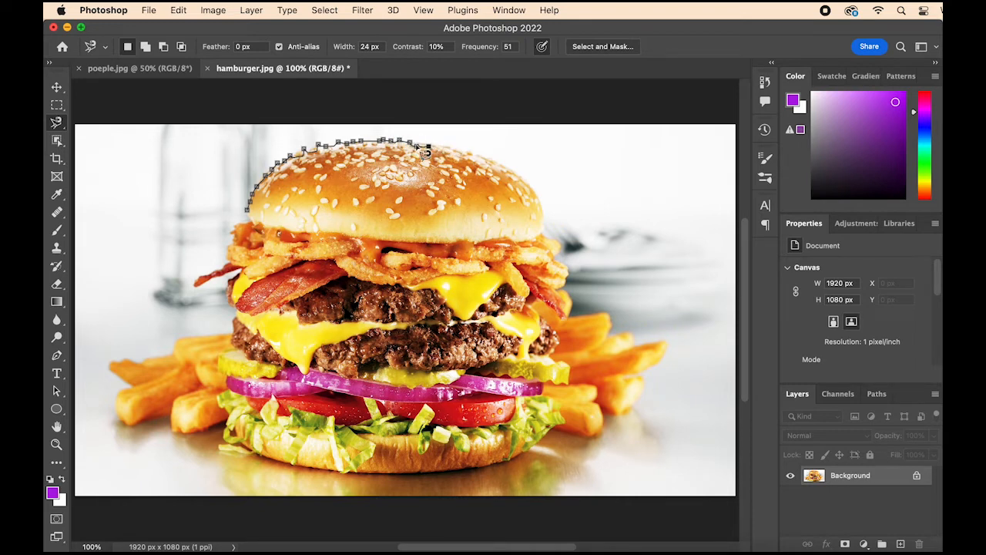
Finish tracing the outline around the whole hamburger, without the fries, and copy the selection to a new layer.
key(ctrl+super+space)
click(434, 155)
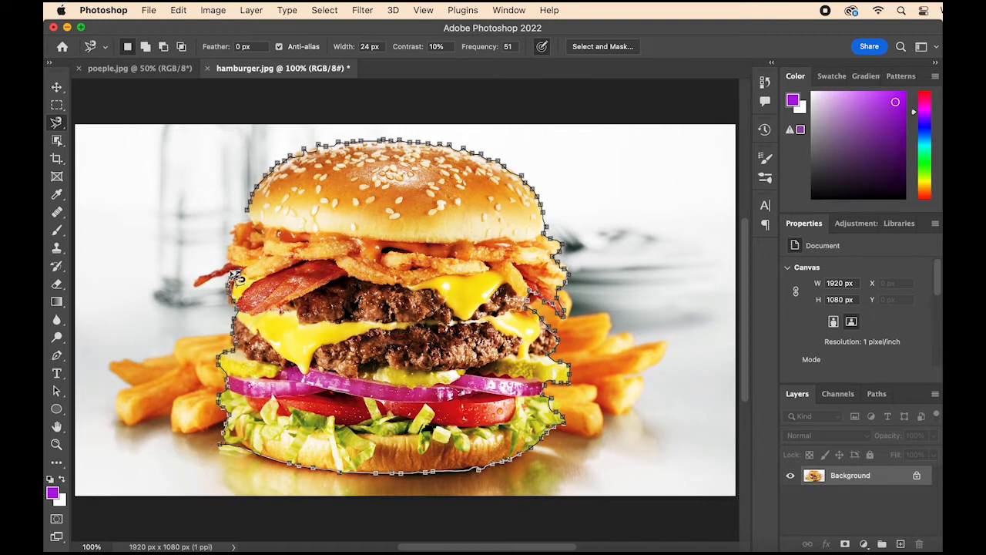
click(258, 220)
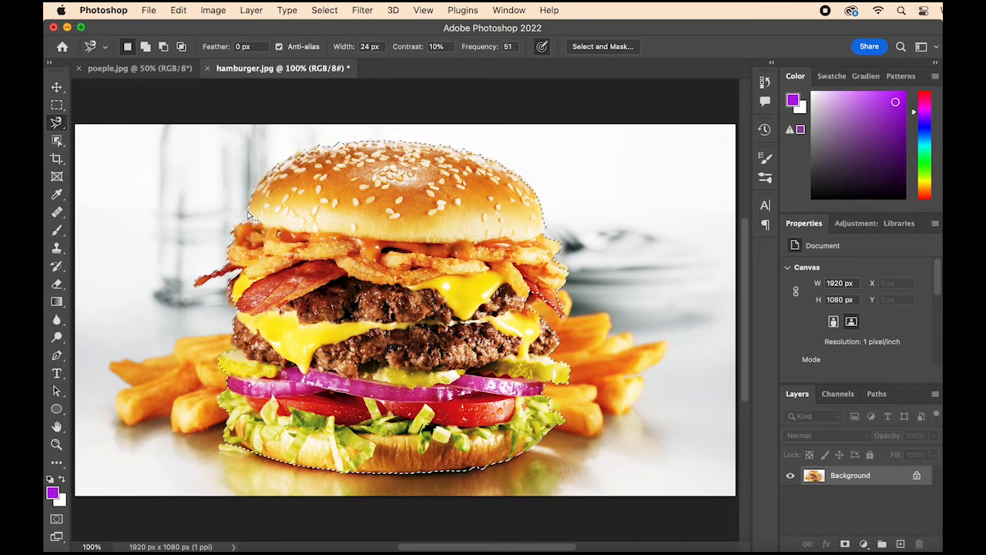
key(ctrl+j)
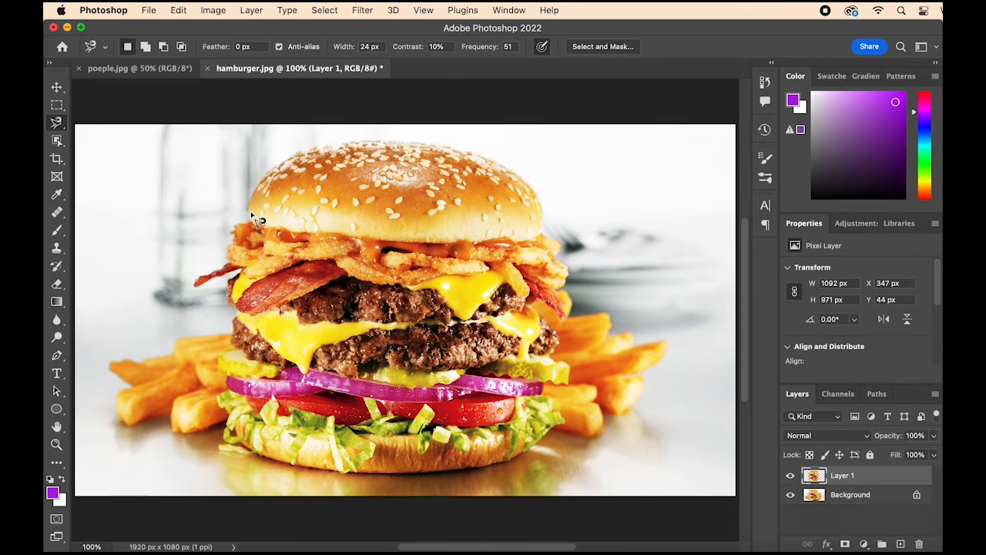
Bring the hamburger cut-out into poeple.jpg in front of the group and scale it down slightly.
click(58, 84)
drag(861, 483, 428, 393)
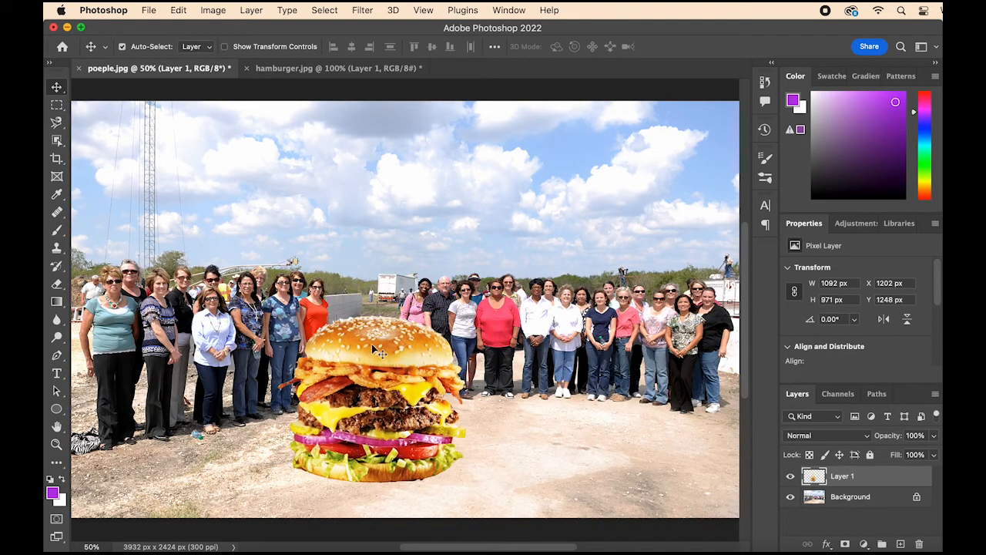
click(178, 10)
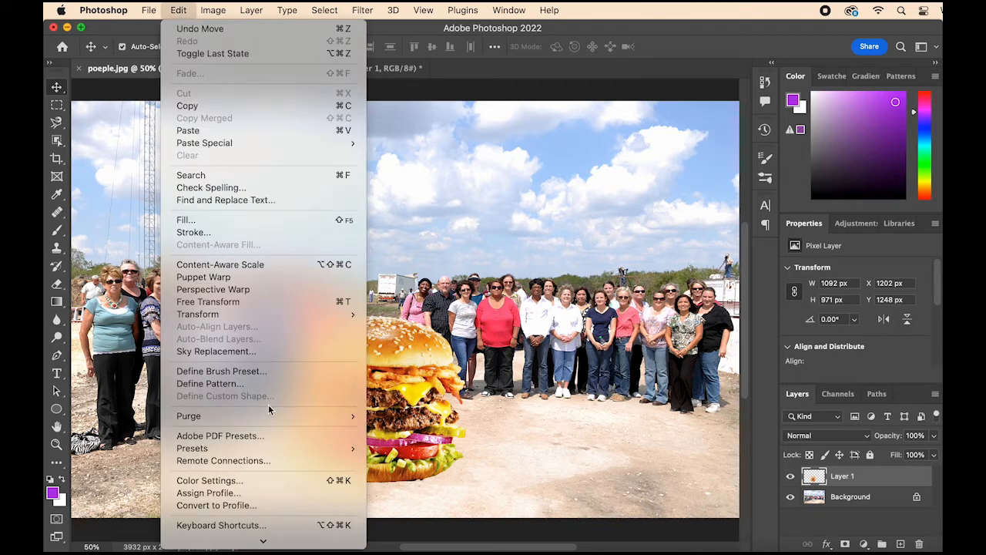
click(262, 302)
drag(425, 391, 422, 366)
drag(462, 290, 445, 310)
Place a second hamburger to the right of the first one and scale it to about 71%.
drag(383, 378, 535, 393)
key(Return)
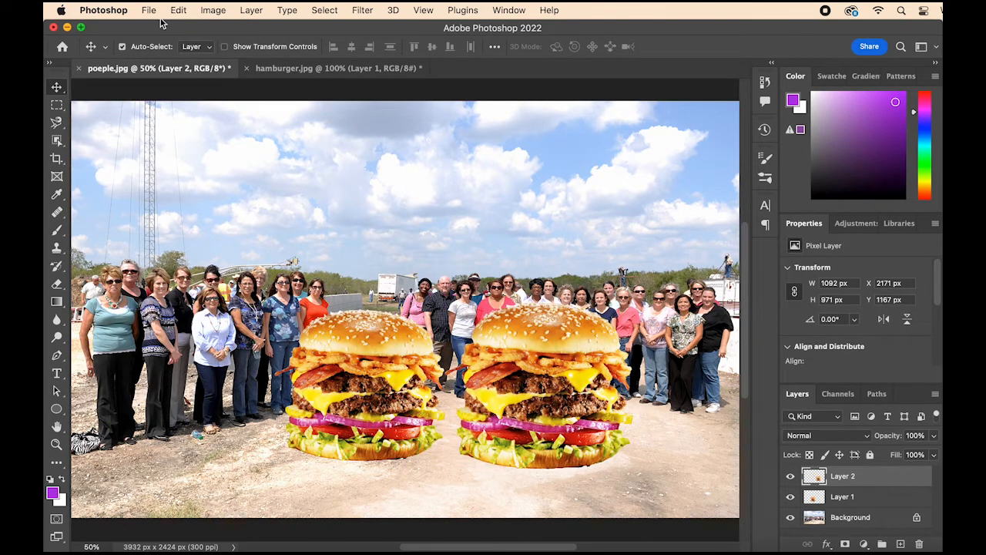
click(178, 11)
mouse_move(270, 313)
click(483, 311)
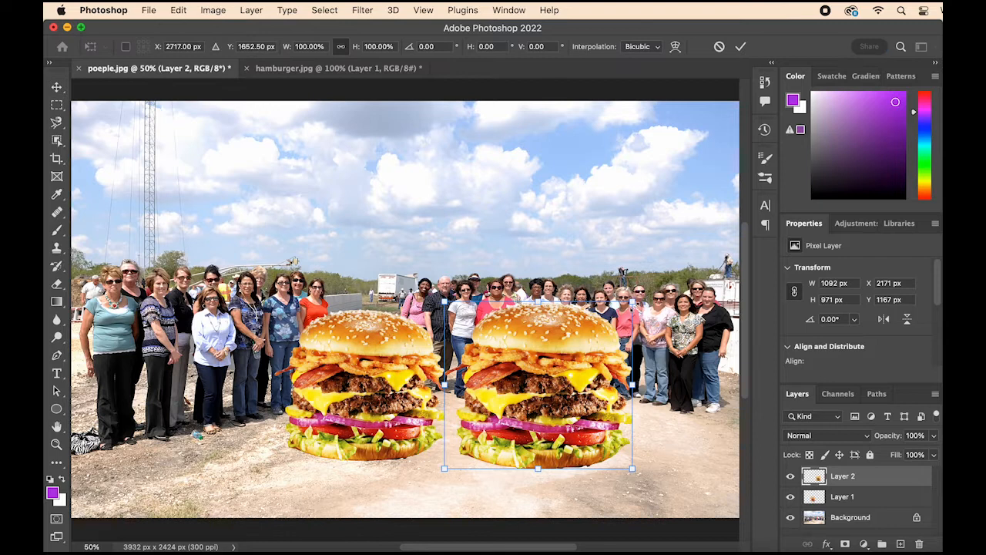
drag(632, 302, 578, 349)
drag(497, 436, 520, 436)
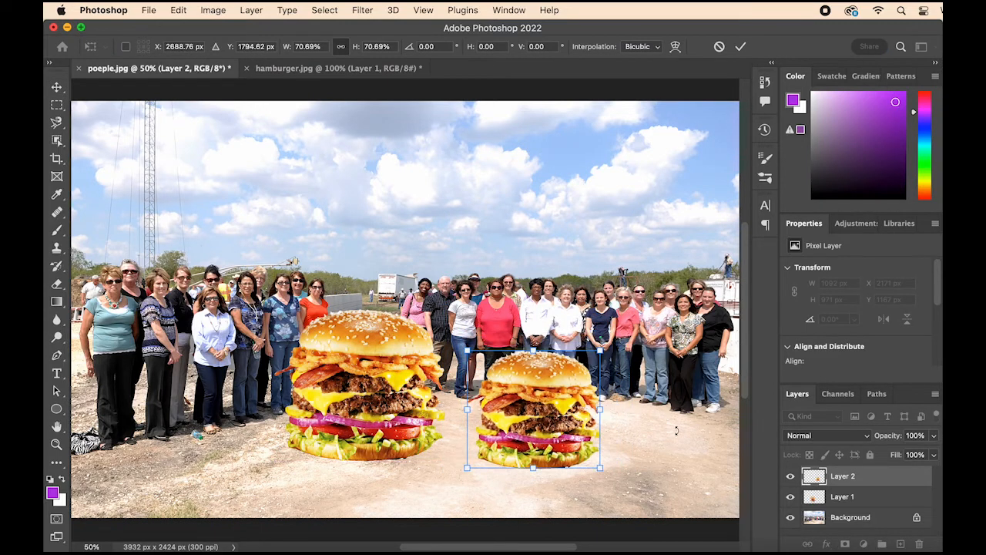
drag(524, 474, 527, 461)
key(Return)
Reposition the two hamburgers on the ground, the larger one lower left and the smaller one before the right-hand group.
drag(373, 407, 366, 429)
drag(523, 434, 562, 416)
drag(379, 396, 343, 396)
click(458, 447)
click(340, 416)
click(205, 12)
mouse_move(180, 11)
click(260, 301)
drag(439, 424, 444, 411)
key(Return)
click(542, 403)
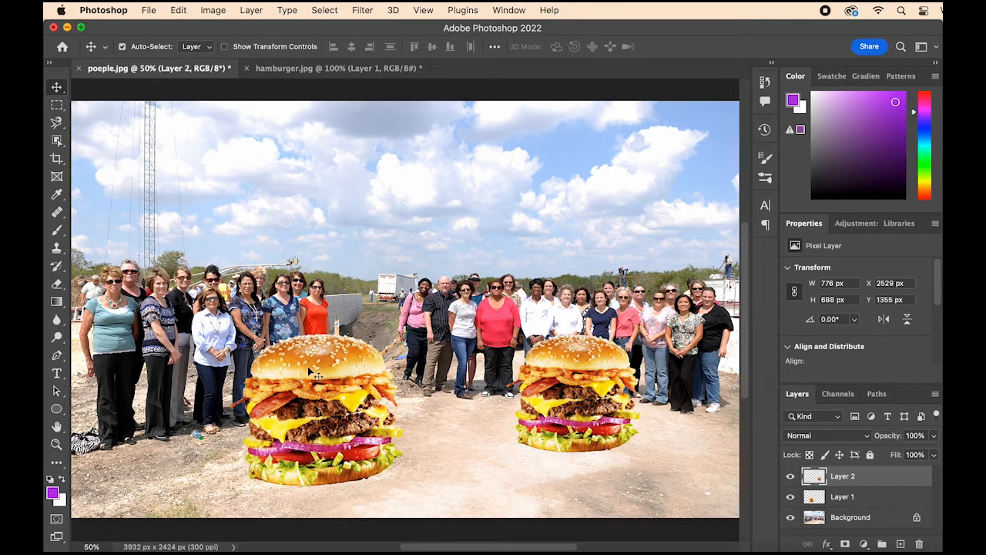
click(856, 223)
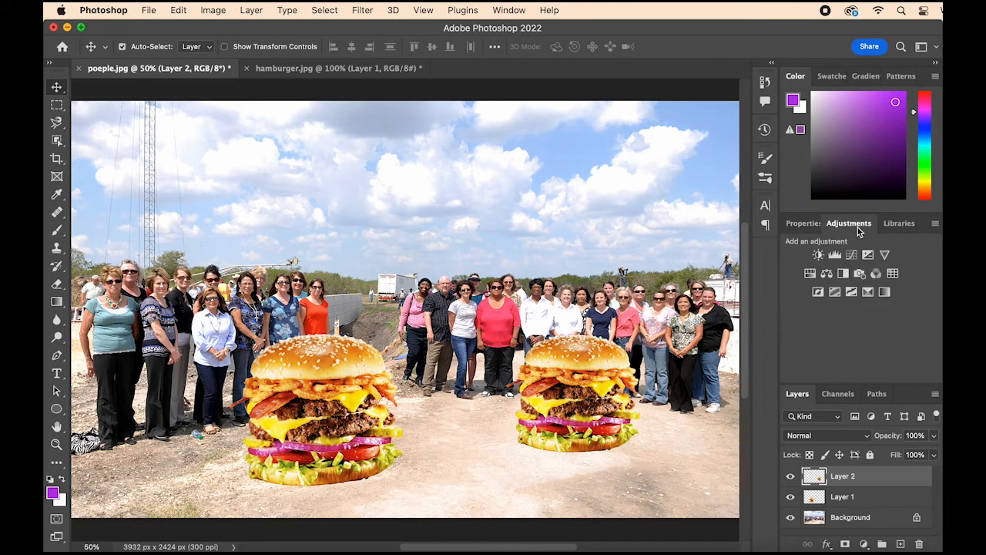
click(863, 264)
drag(857, 307, 855, 317)
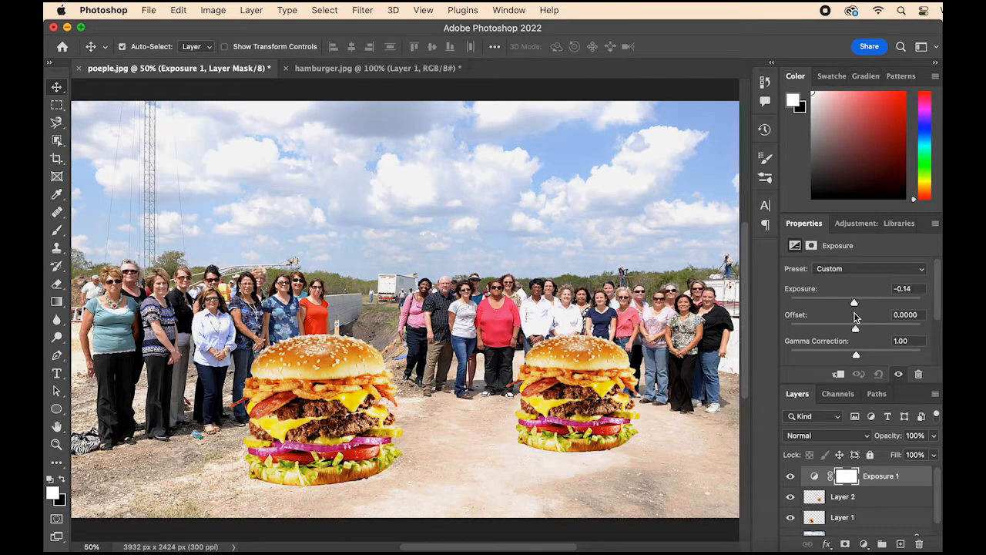
key(Delete)
key(Delete)
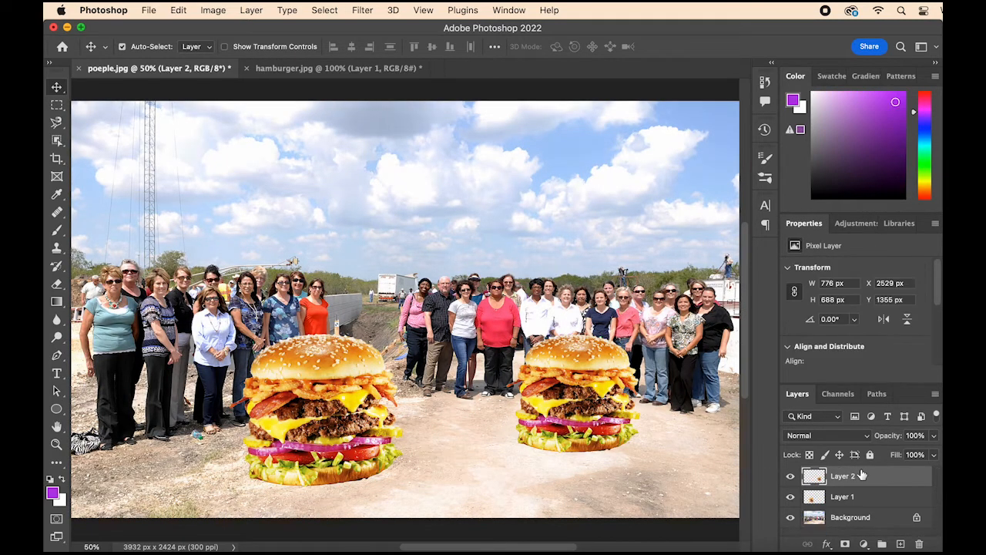
Add an Exposure adjustment layer above the hamburger layers and set its exposure to 0.00.
click(856, 223)
click(864, 252)
mouse_move(856, 304)
mouse_down()
mouse_move(845, 305)
mouse_move(871, 305)
mouse_move(856, 305)
mouse_up()
click(903, 288)
key(BackSpace)
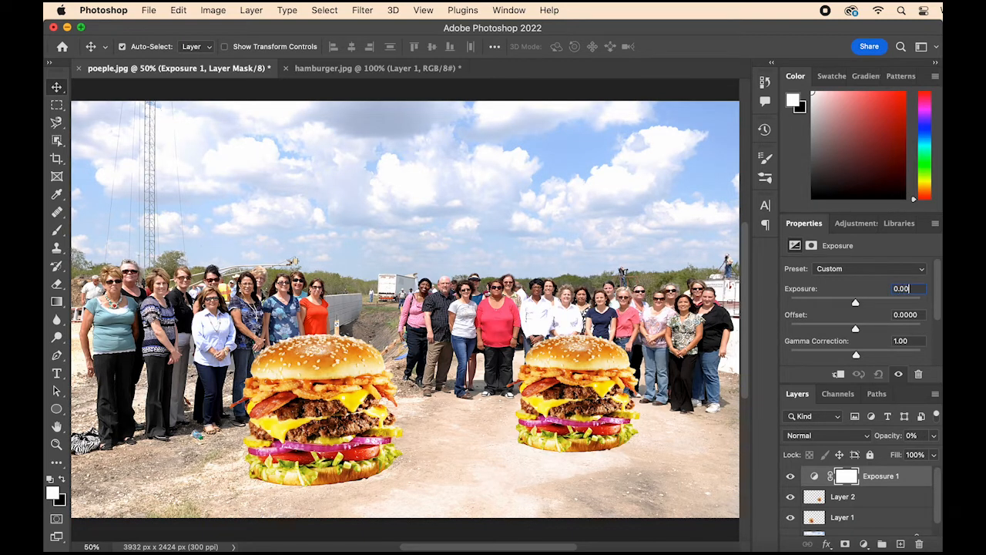
key(BackSpace)
Place a copy of the smaller hamburger, scaled down to about 98 × 87 px, on the leftmost woman's head.
click(841, 499)
key(super+v)
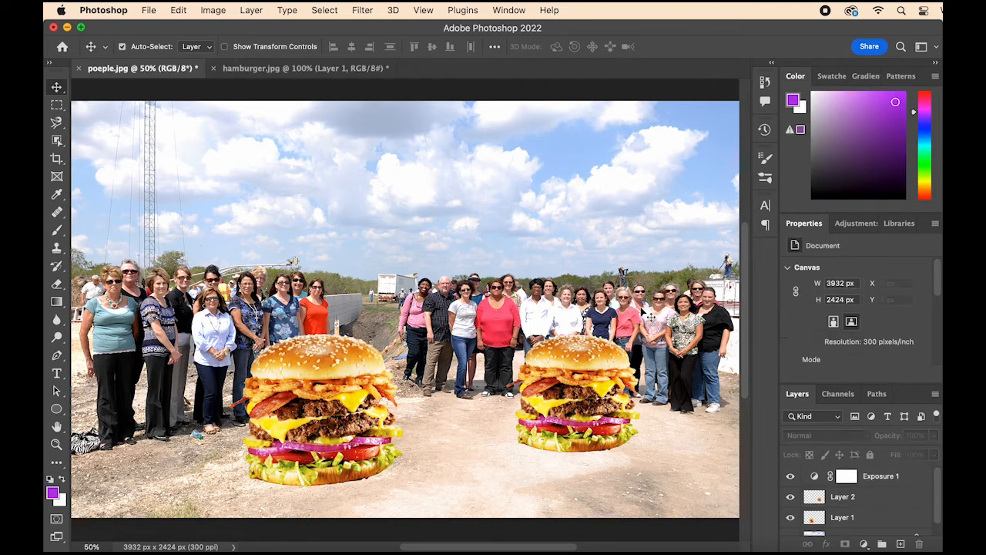
click(178, 10)
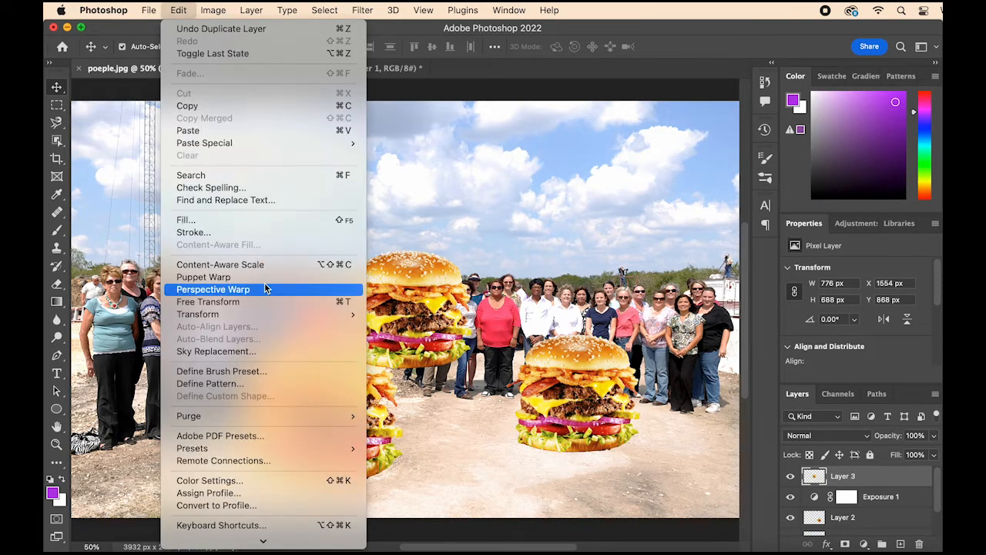
click(255, 302)
drag(473, 372, 455, 268)
key(Return)
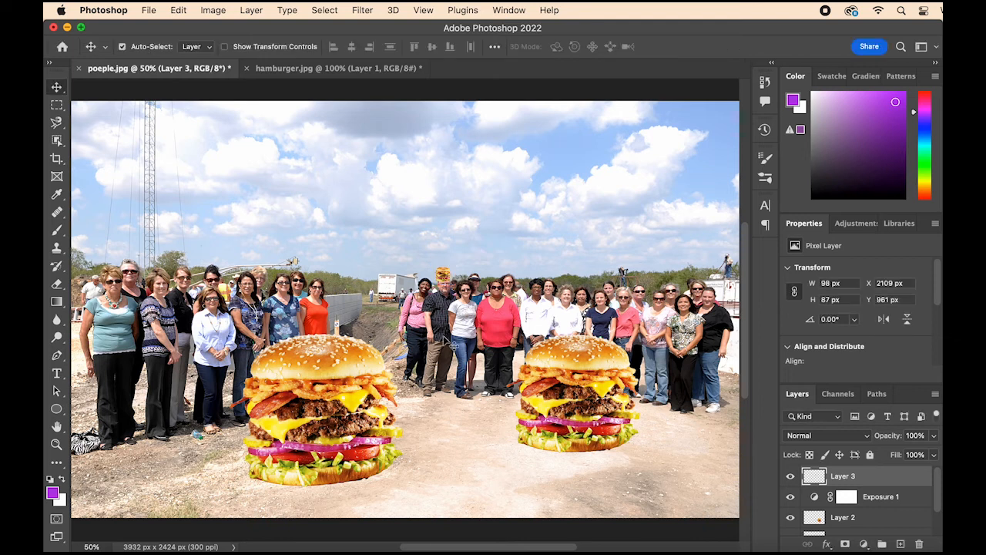
drag(444, 284, 131, 262)
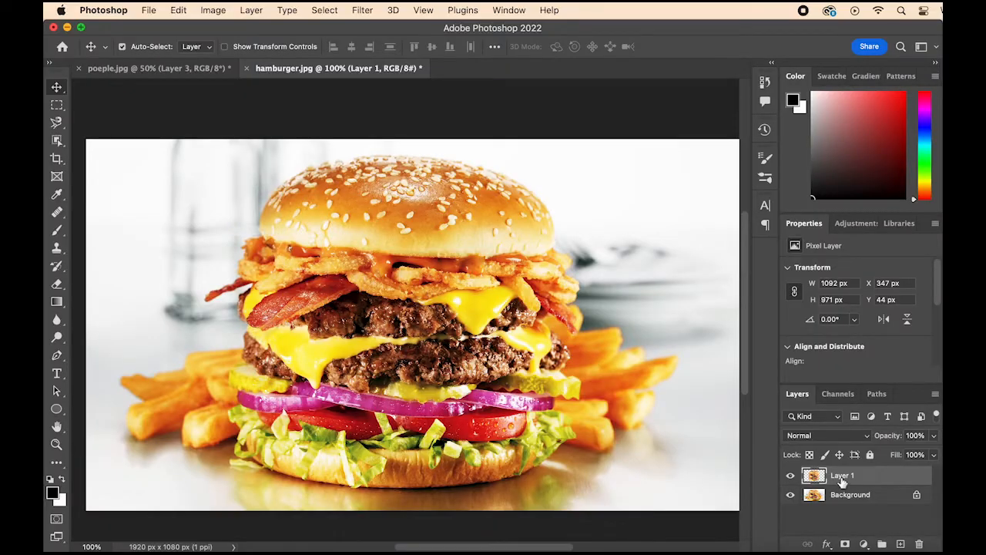
Move the cut-out hamburger layer in hamburger.jpg to about X 350 px, Y 38 px.
click(843, 498)
click(843, 475)
drag(475, 307, 509, 361)
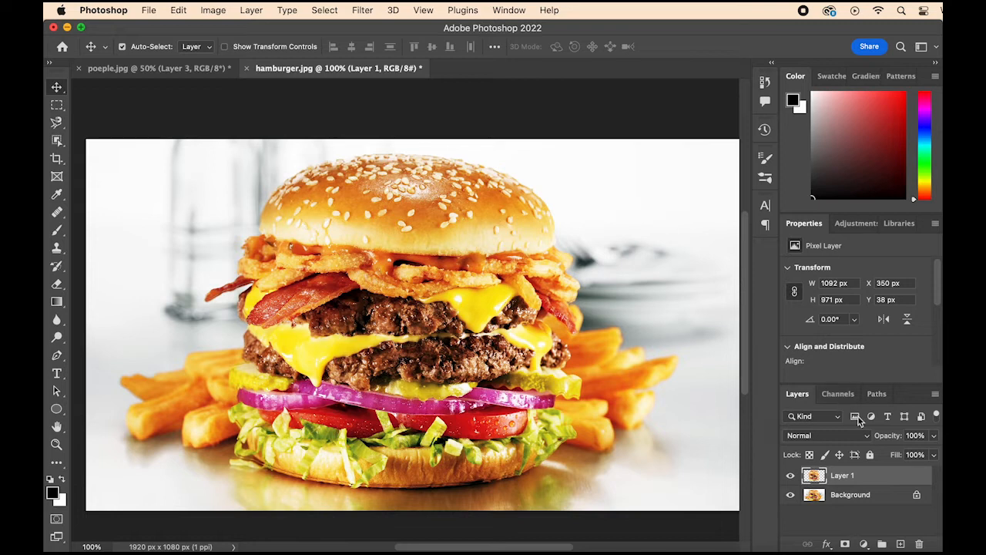
Convert the Background of hamburger.jpg into a regular layer named Layer 1000.
right_click(879, 504)
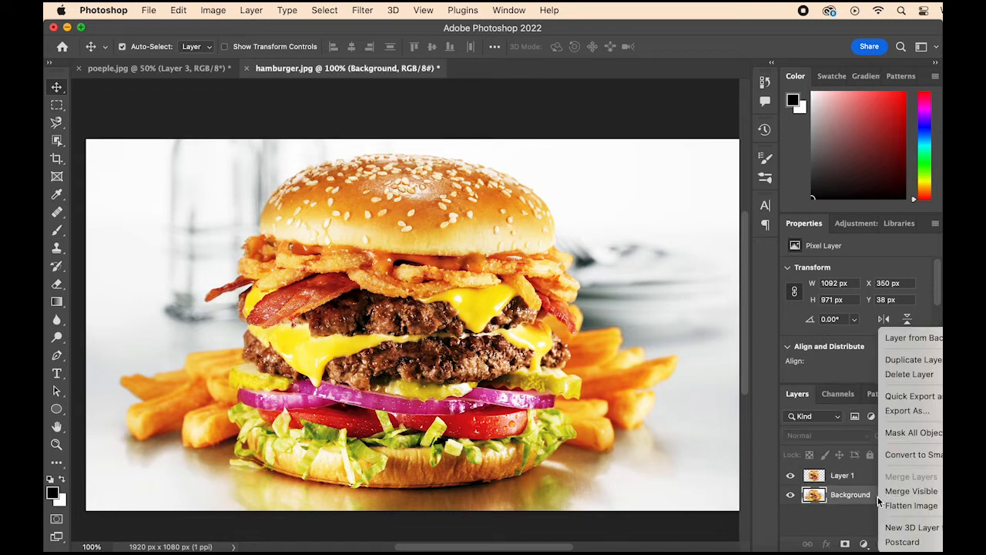
click(911, 341)
click(482, 258)
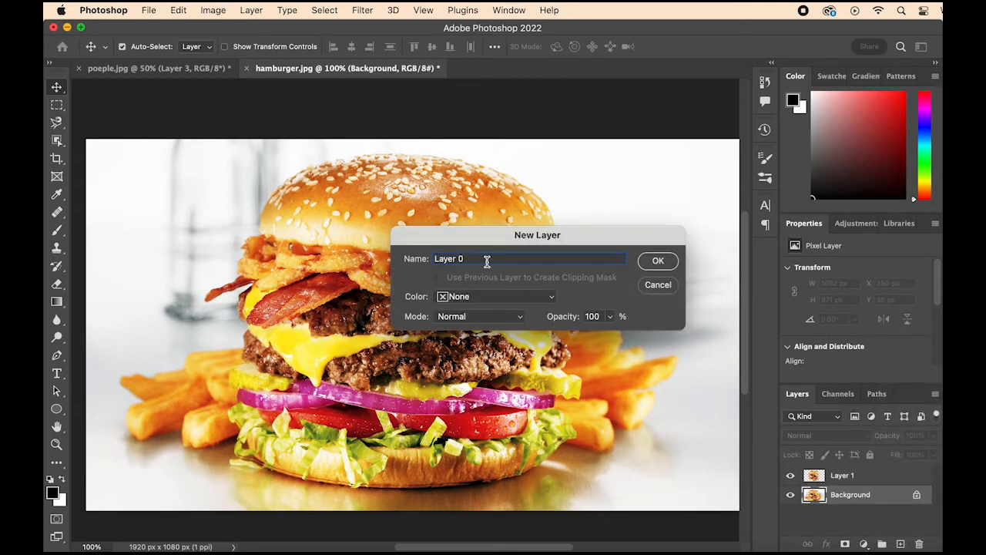
click(640, 262)
Move Layer 1000 completely off the canvas, below it, to about X -335 px, Y 1080 px.
drag(635, 280, 624, 539)
key(super+z)
key(super+shift+z)
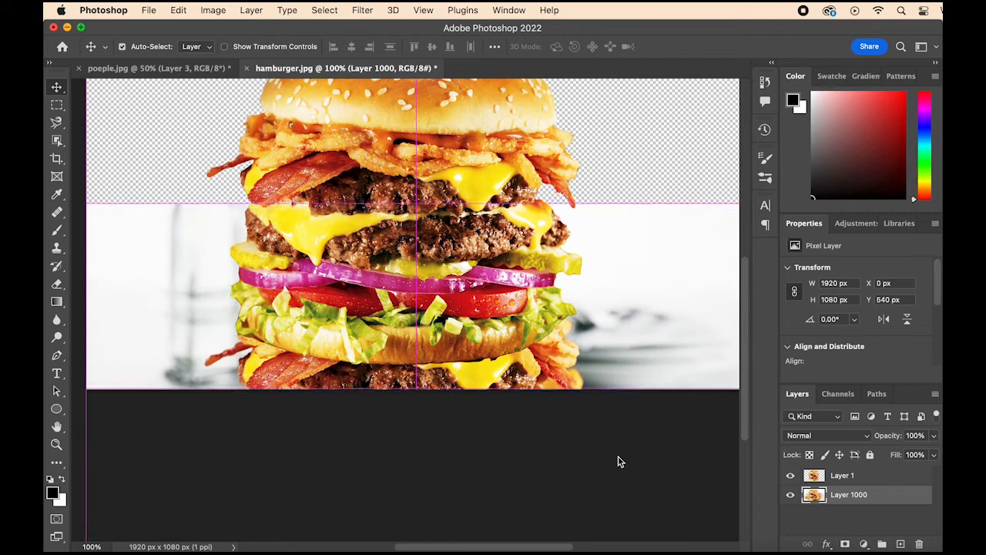
drag(640, 338, 556, 418)
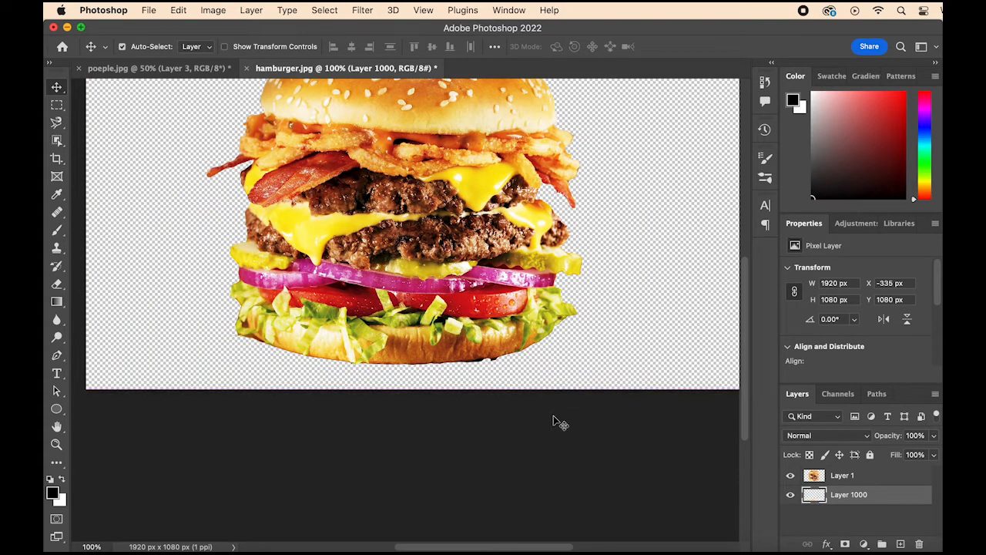
scroll(649, 292, up, 3)
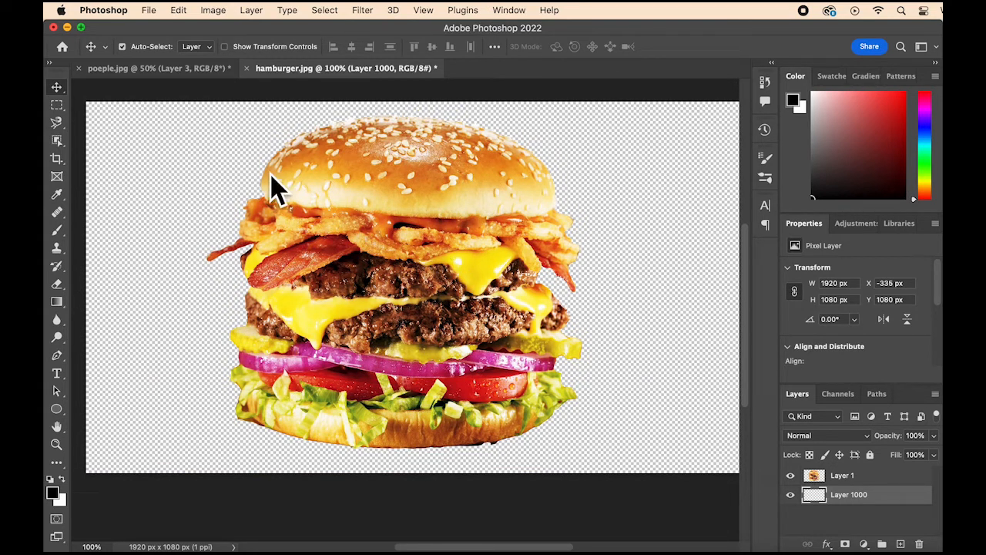
Move the cut-out hamburger on Layer 1 to about X 414 px, Y 55 px.
click(865, 484)
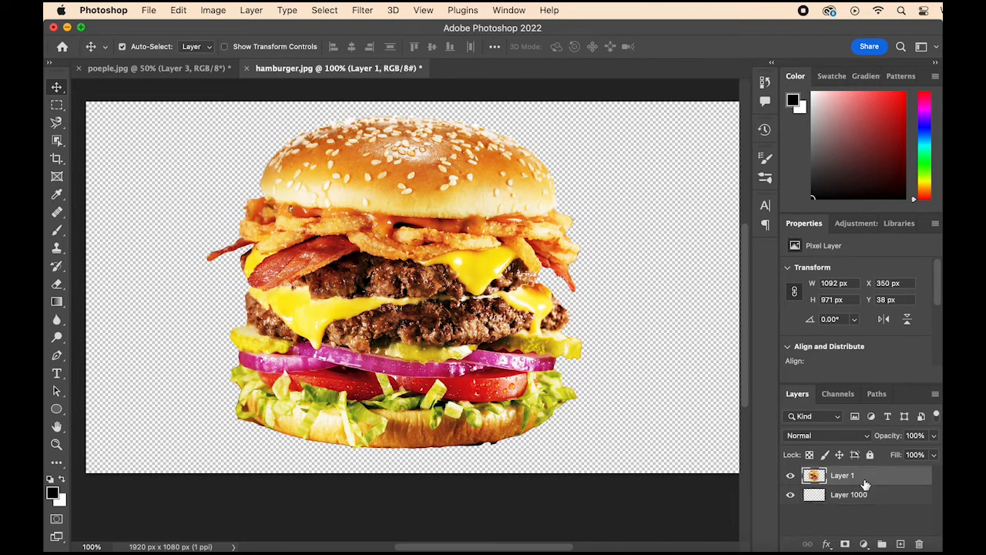
mouse_move(534, 293)
mouse_down()
mouse_move(535, 354)
mouse_move(579, 292)
mouse_move(550, 293)
mouse_up()
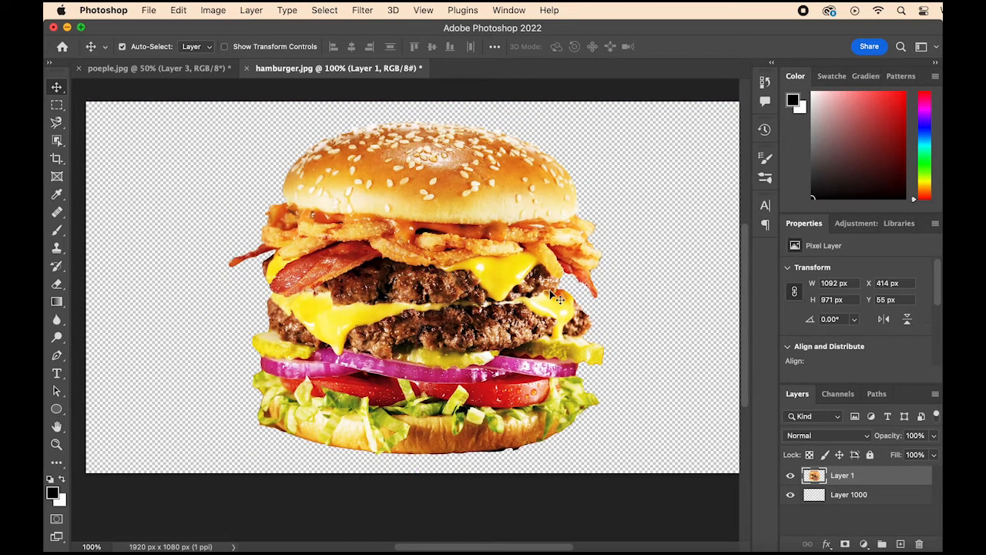
Paste another full-size copy of the hamburger cut-out into poeple.jpg.
key(super+t)
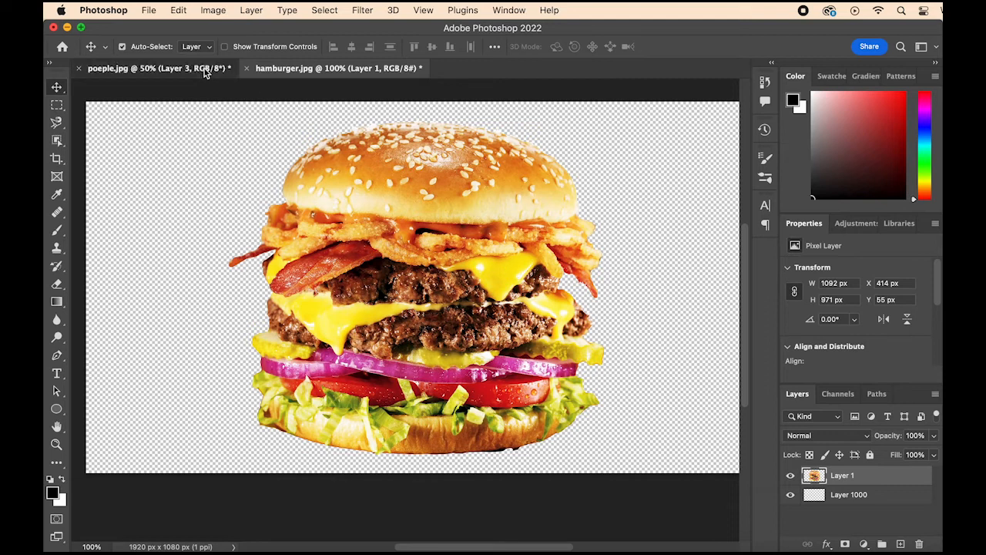
click(210, 68)
key(super+v)
Arrange the two large hamburgers with the earlier one on the left foreground and the pasted one in the sky.
drag(443, 280, 436, 218)
drag(347, 356, 281, 193)
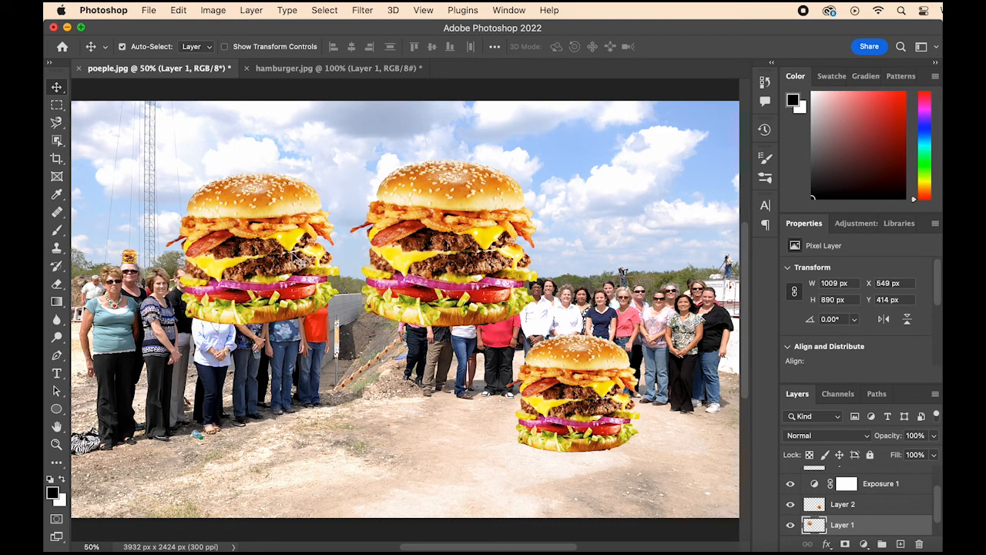
drag(437, 261, 312, 373)
drag(293, 331, 506, 158)
drag(254, 223, 274, 377)
drag(538, 291, 385, 127)
Scale the pasted hamburger on Layer 4 down to about 7.5% and place it over the head of the rightmost woman.
click(178, 10)
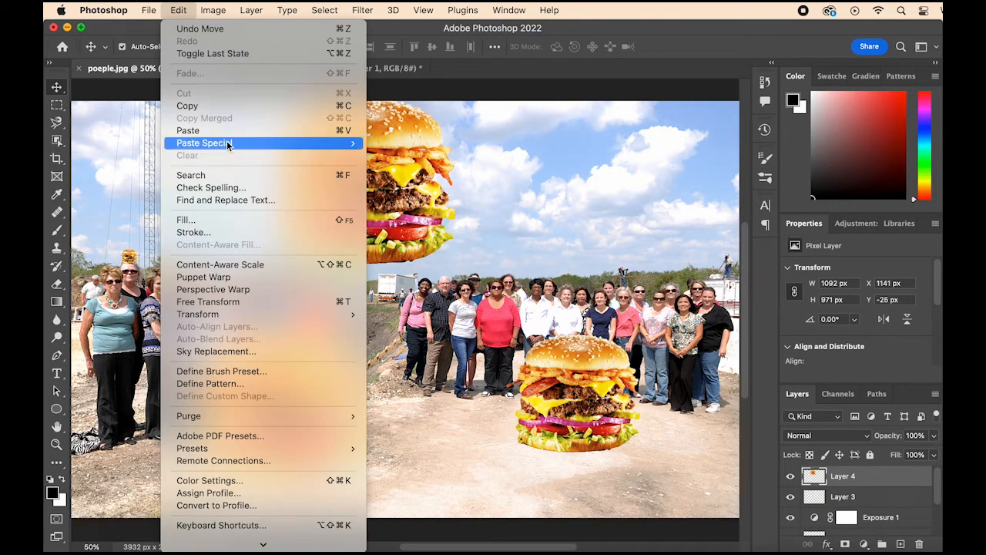
click(250, 302)
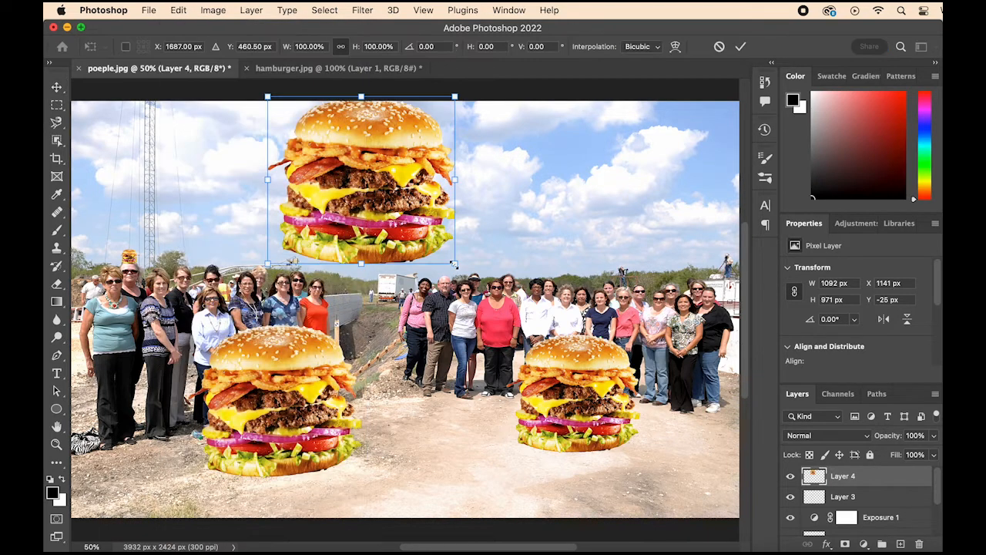
drag(454, 267, 716, 281)
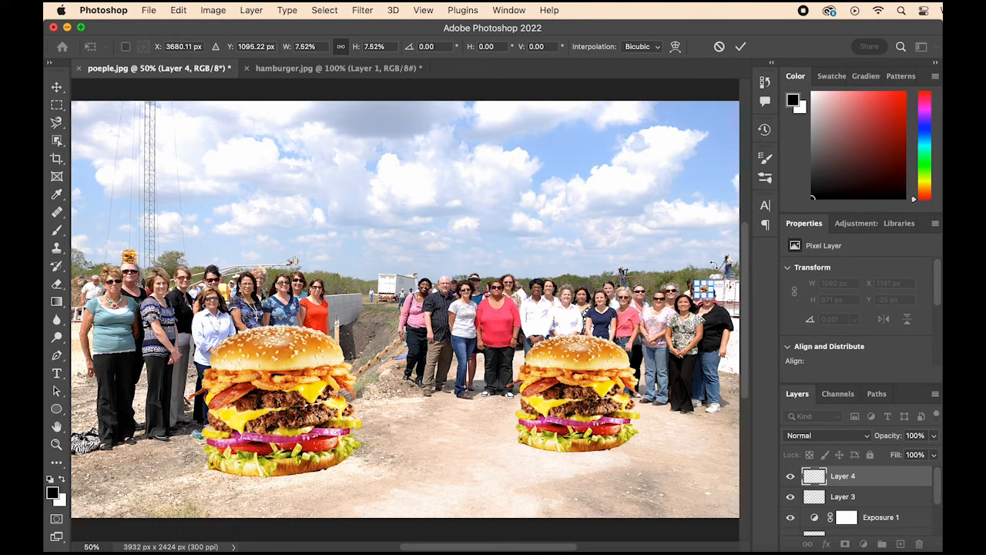
key(Return)
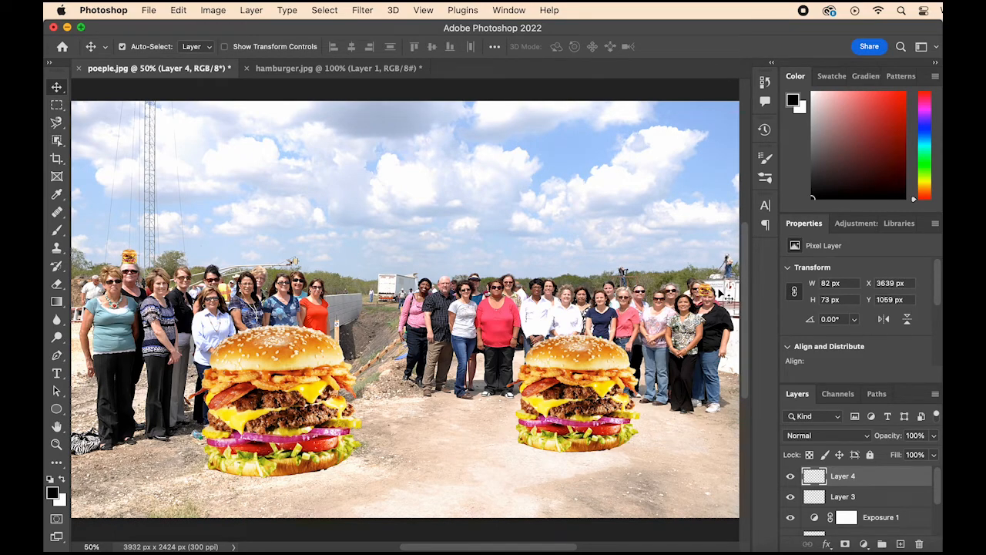
Shrink the tiny Layer 4 hamburger to about 61 × 53 px and perch it on the rightmost woman's head, about X 3673 px, Y 1046 px.
scroll(717, 293, up, 6)
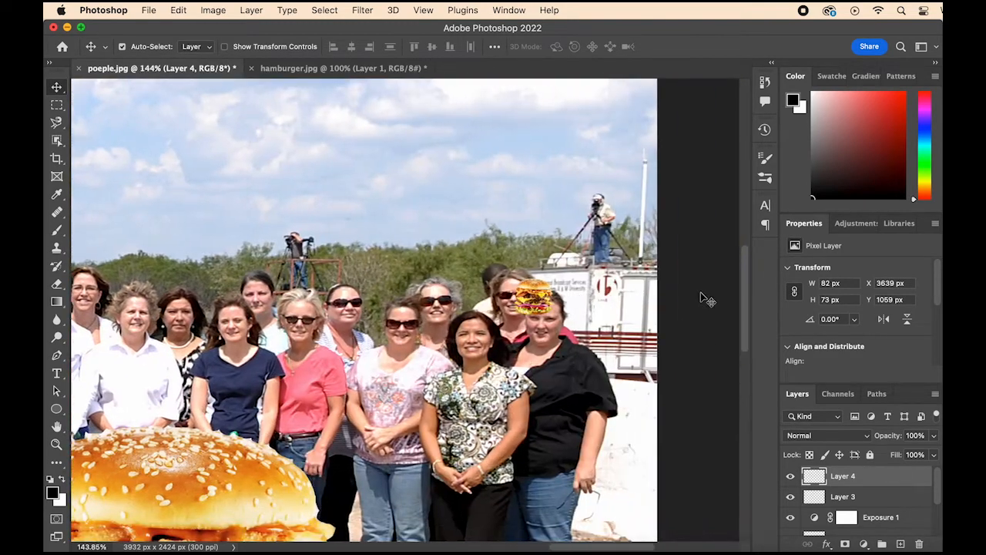
scroll(706, 299, up, 4)
click(151, 11)
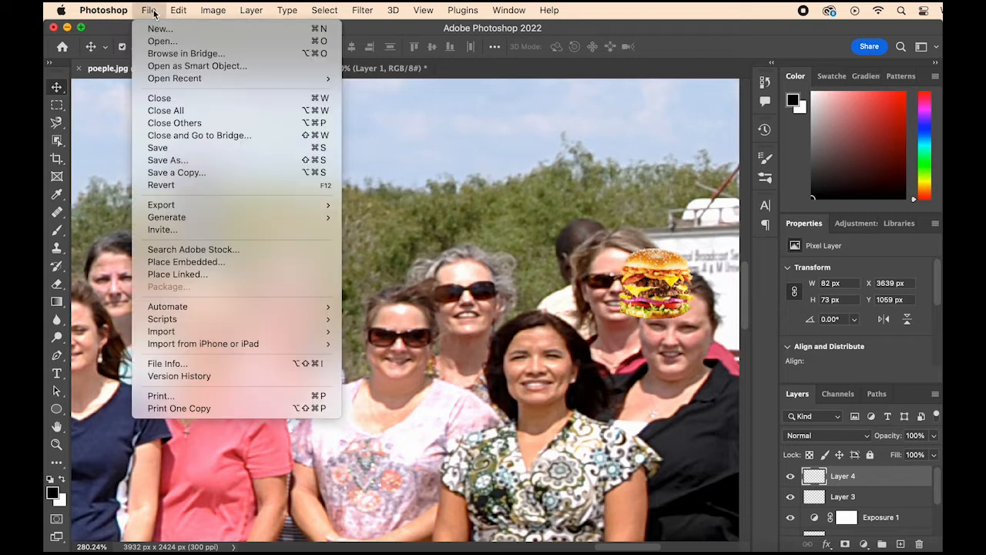
mouse_move(185, 15)
click(212, 301)
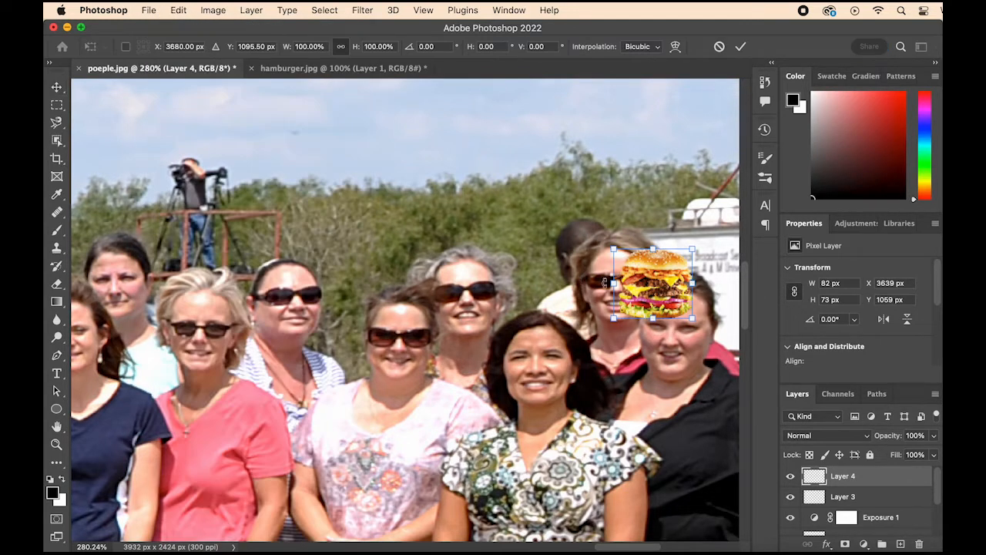
drag(648, 296, 674, 266)
drag(716, 221, 680, 254)
key(Return)
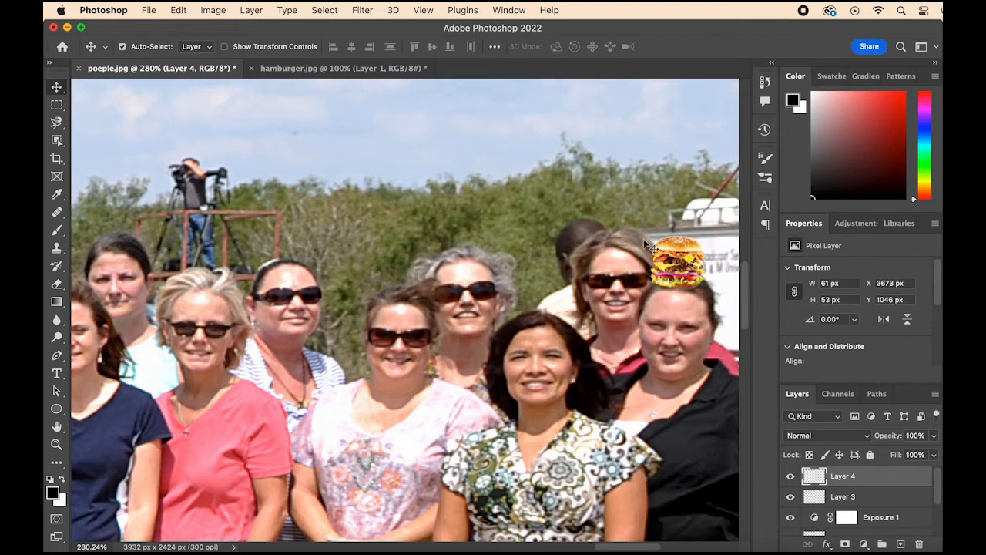
Delete the smaller foreground hamburger on Layer 2, in front of the right-hand group of people.
scroll(644, 239, down, 10)
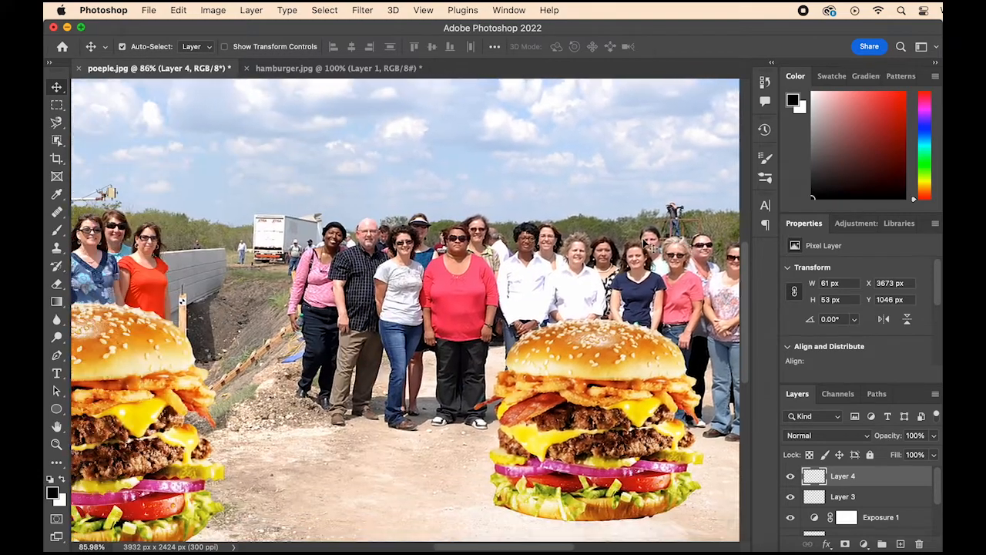
scroll(646, 244, down, 4)
scroll(645, 245, down, 3)
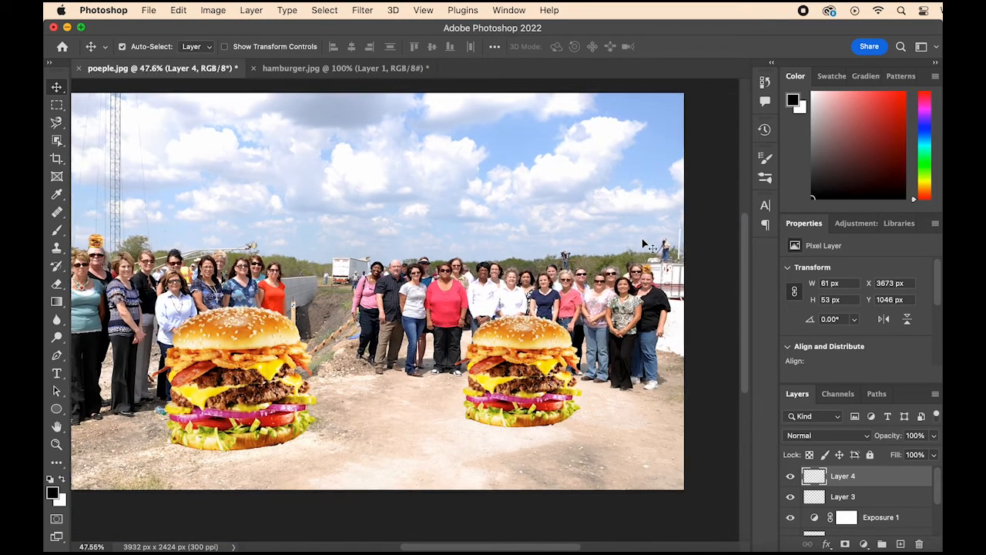
click(497, 349)
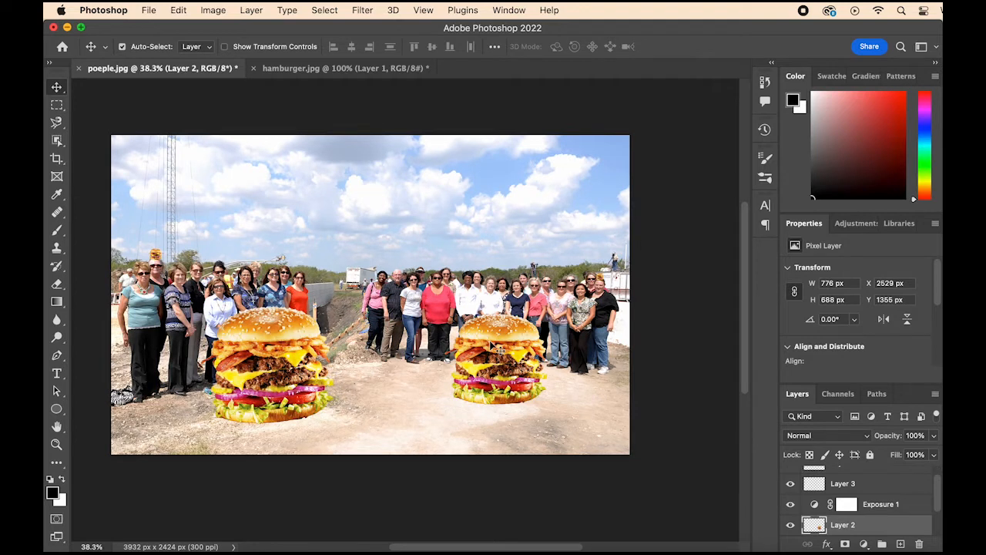
key(Delete)
Move the Layer 1 hamburger toward the centre foreground between the two groups, enlarging it to about 119% and rotating it about 2.8°.
drag(287, 371, 362, 359)
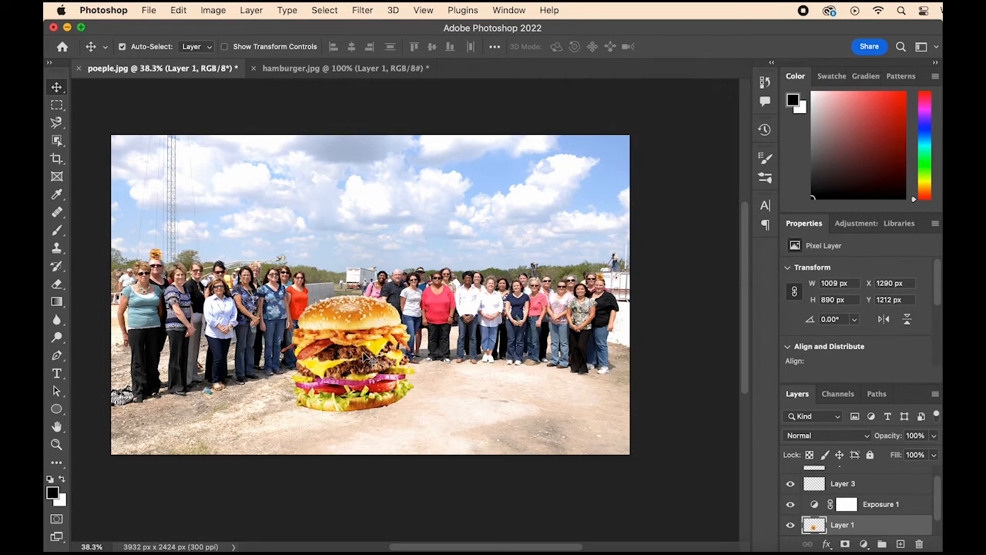
click(179, 10)
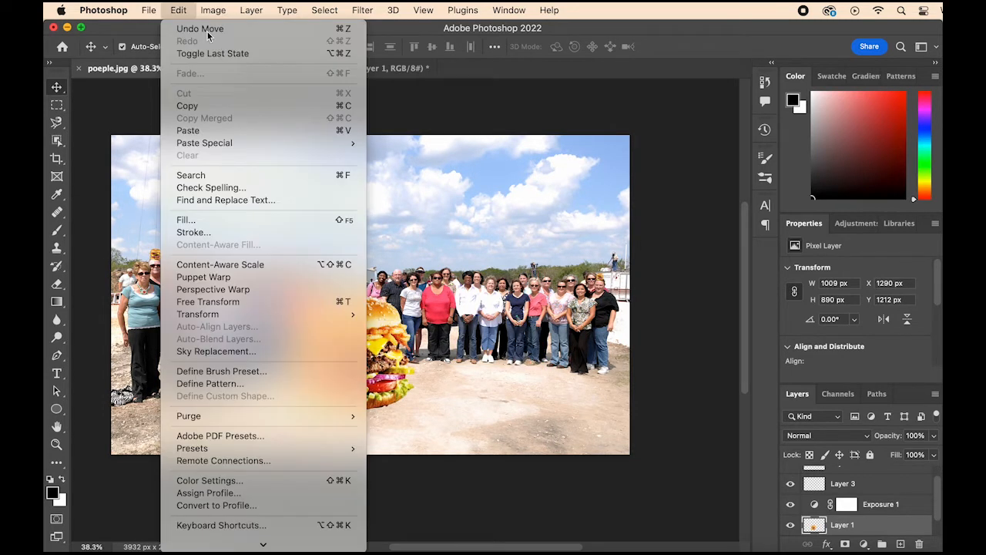
click(330, 302)
drag(400, 309, 443, 301)
drag(375, 351, 369, 353)
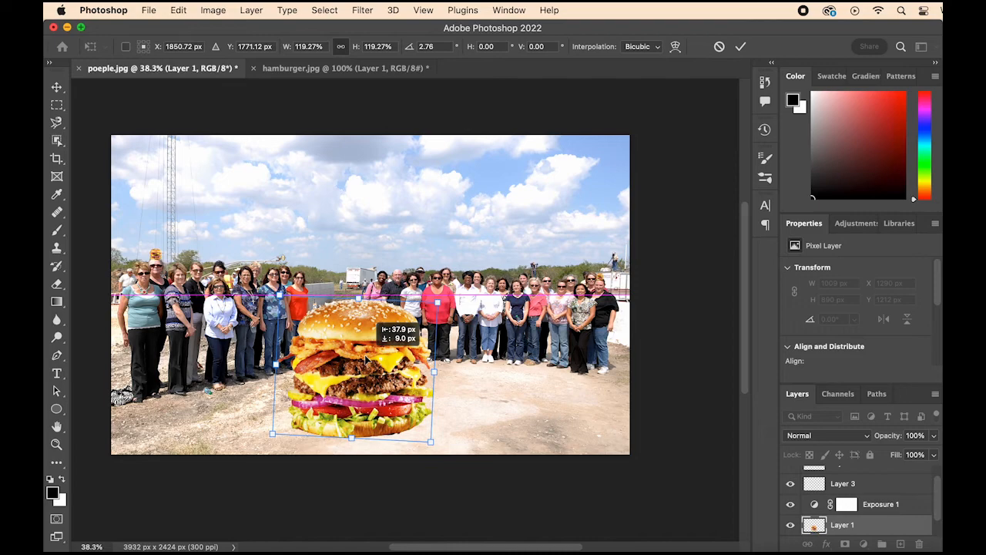